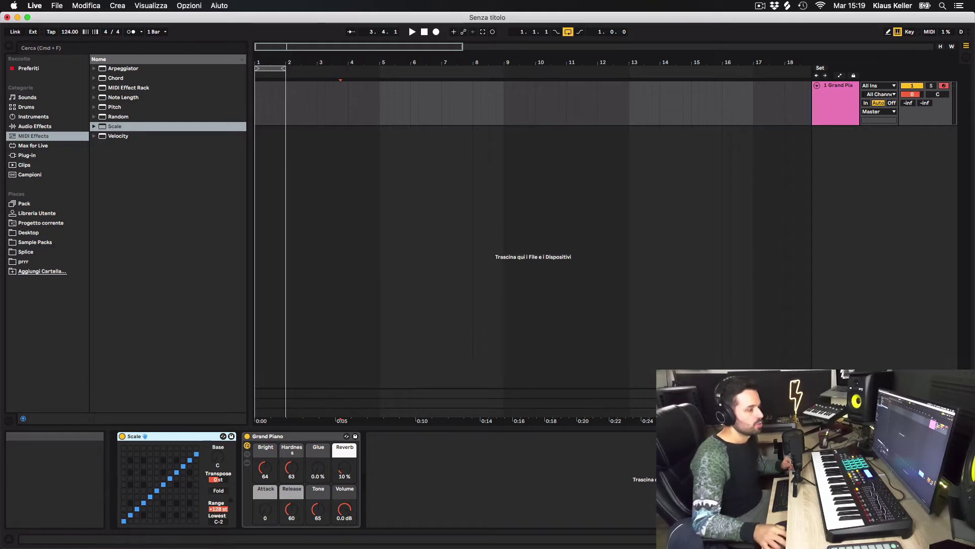
Switch to the Liveschool page in Chrome, download the finished Max for Live keyboard device and insert it before Grand Piano in Live
click(273, 531)
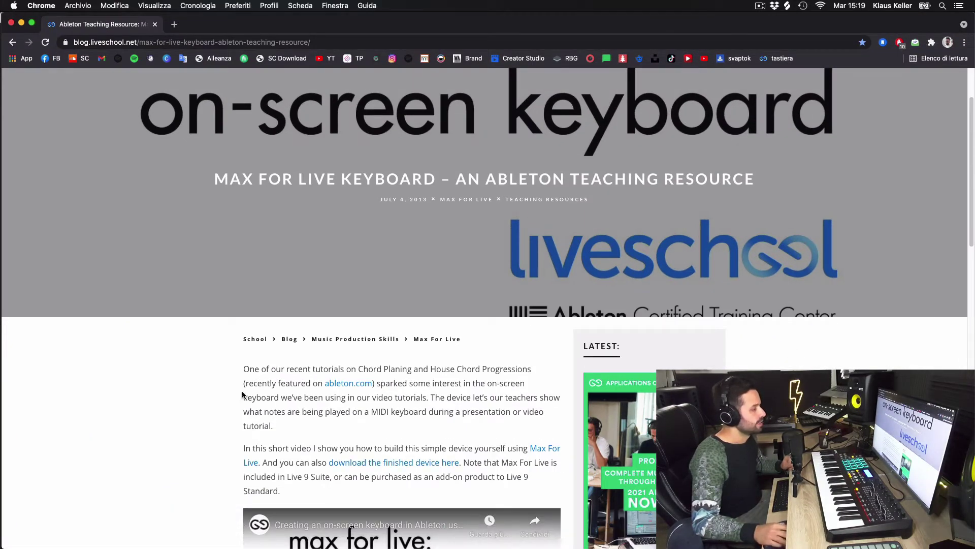
click(398, 463)
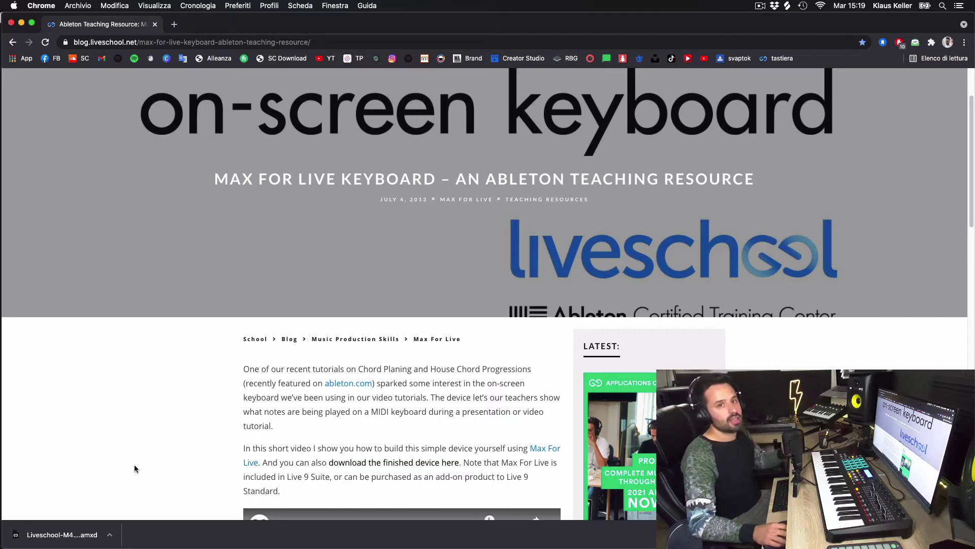
click(60, 535)
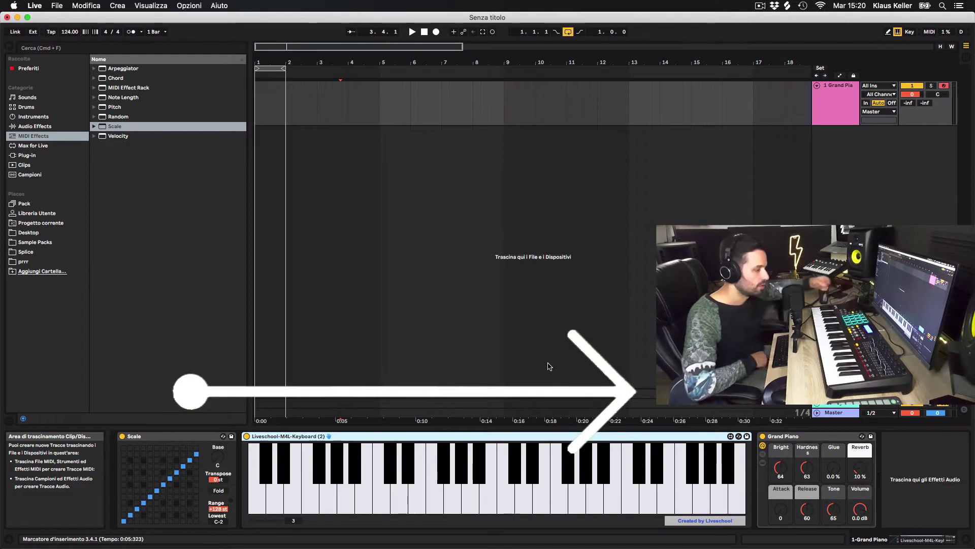
Duplicate the Liveschool-M4L-Keyboard device on the Grand Piano track and delete the Scale device before it
right_click(502, 435)
click(541, 333)
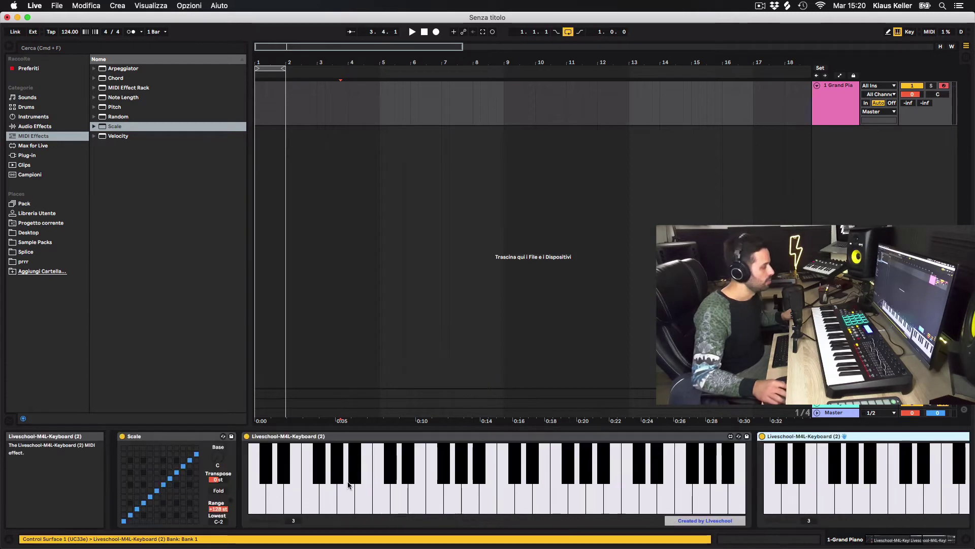
click(158, 438)
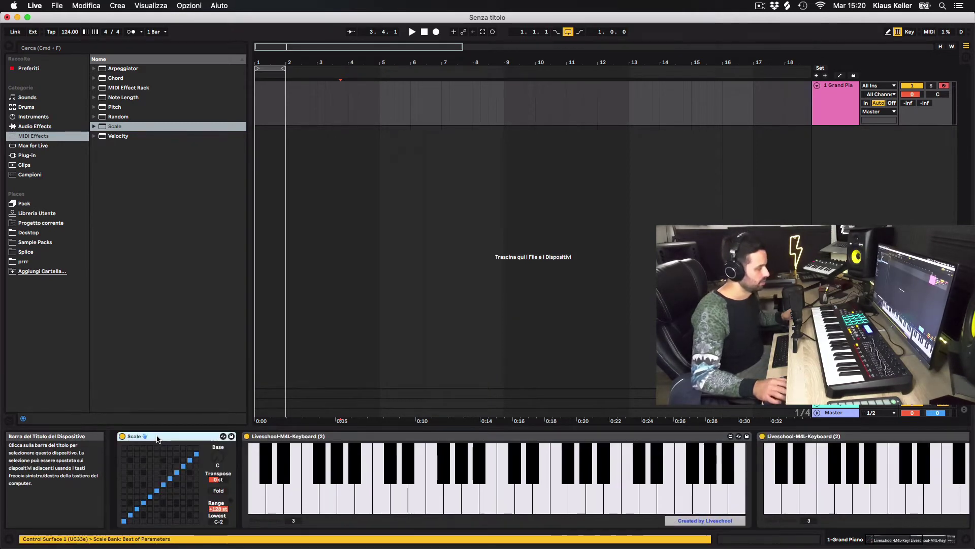
key(Delete)
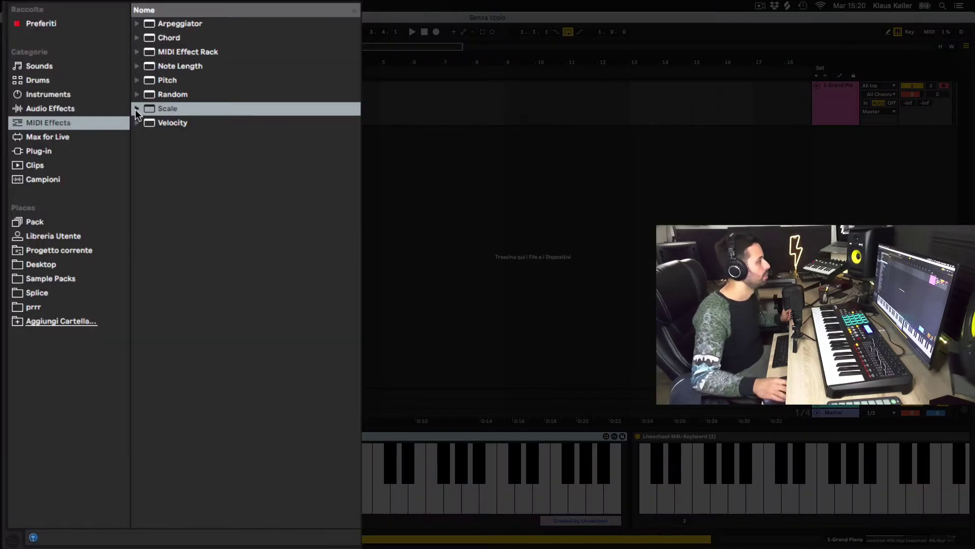
Insert the C Major scale preset between the two keyboard devices and set its Base to G#
click(93, 126)
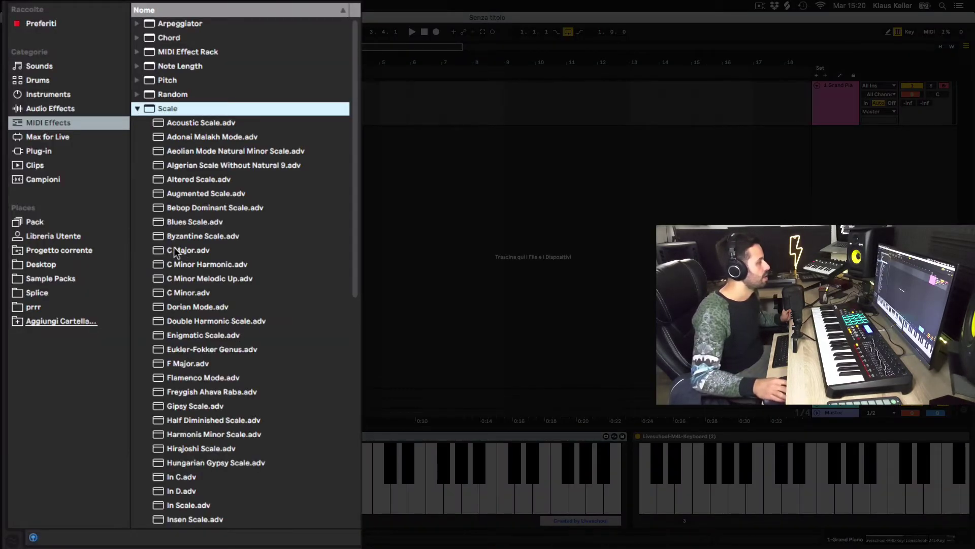
drag(160, 253, 634, 478)
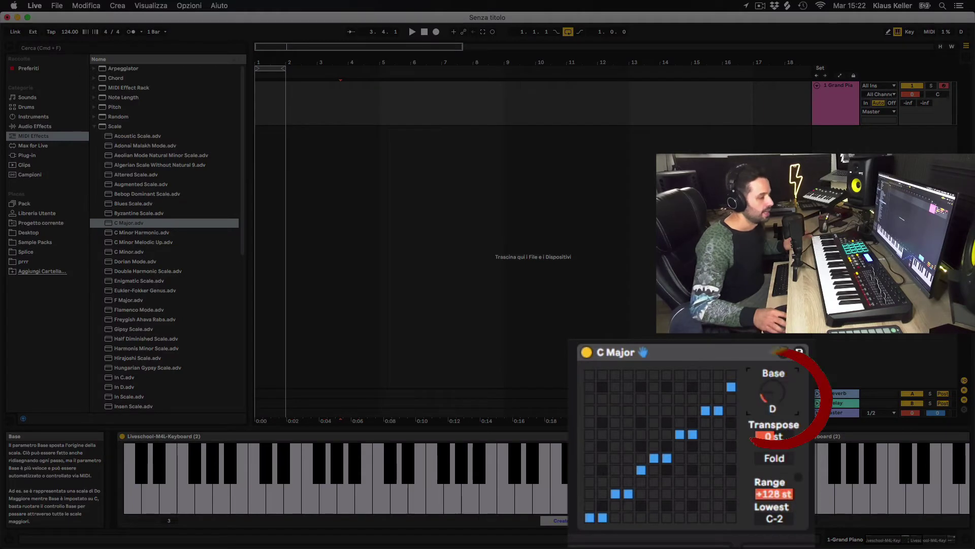
drag(773, 393, 773, 374)
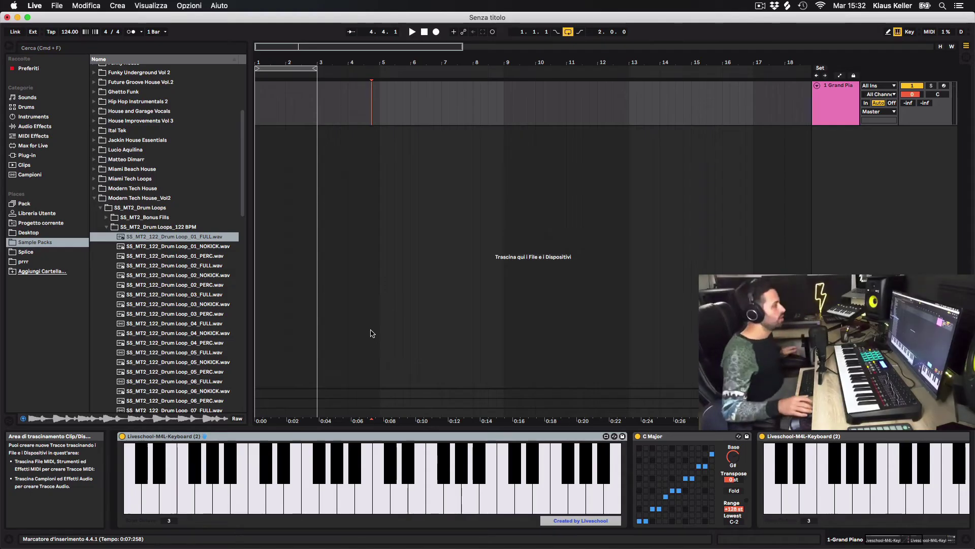
Place the sample SS_MT2_122_Drum Loop_01_FULL.wav at bar 1 on a new audio track below the piano track
click(128, 237)
mouse_move(139, 236)
mouse_down()
mouse_move(184, 221)
mouse_move(244, 143)
mouse_move(281, 133)
mouse_up()
click(293, 102)
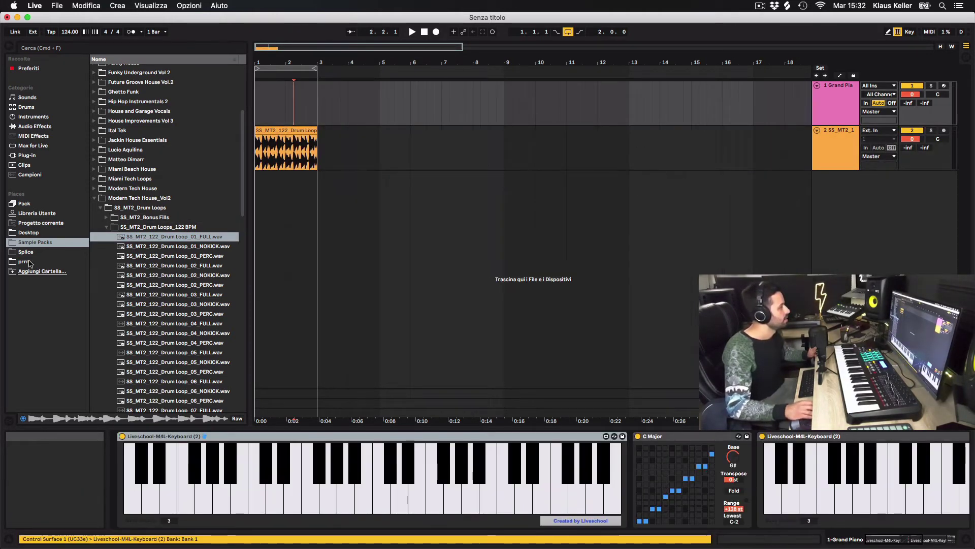
Replace the Grand Piano on the MIDI track with the Sylenth1 Audio Units plug-in
click(31, 154)
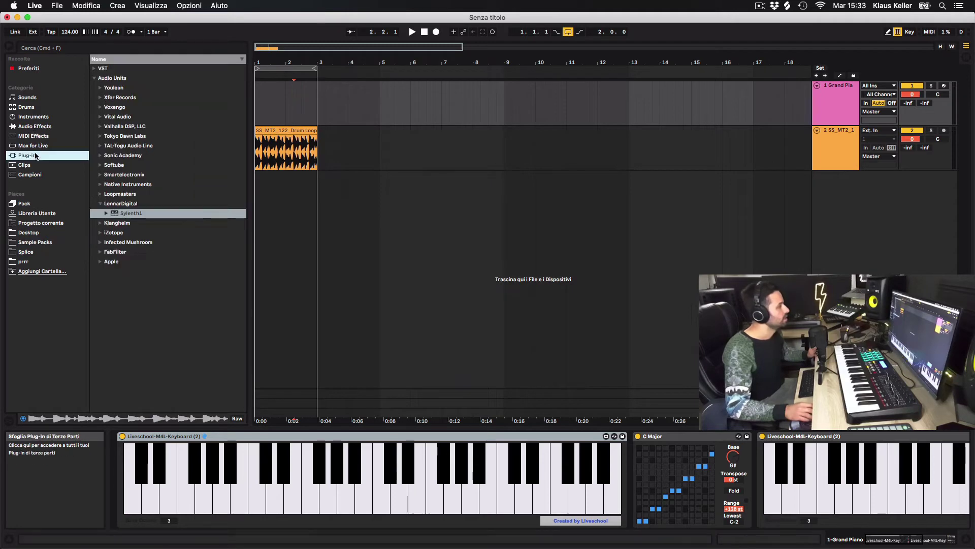
drag(167, 212, 170, 215)
drag(634, 468, 633, 473)
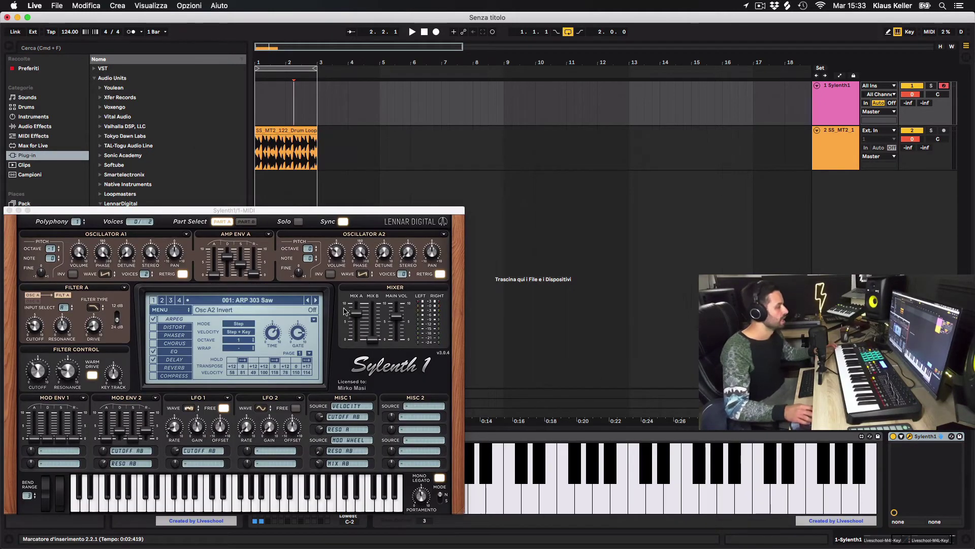
Load the BS Moog Bass preset in Sylenth1, close the plug-in window and switch to Session View
click(279, 300)
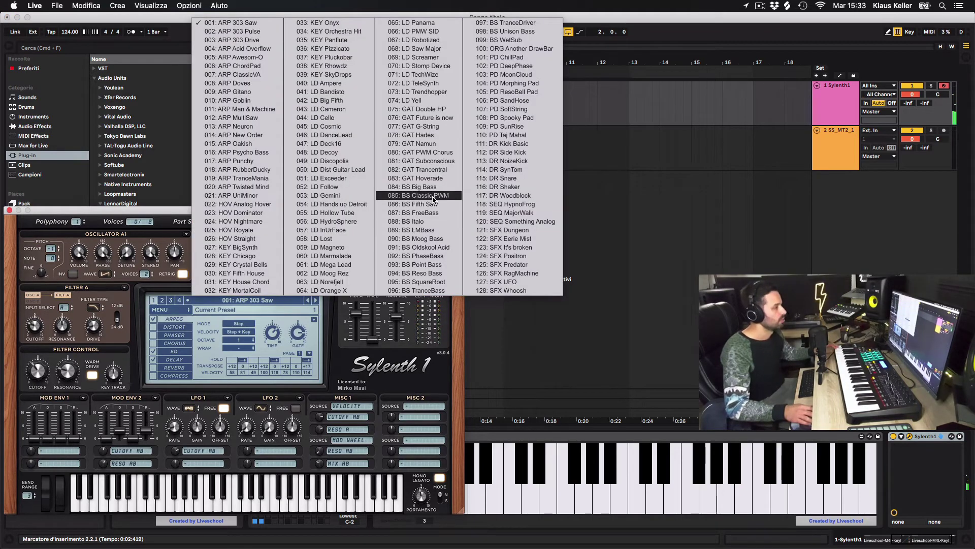
click(422, 238)
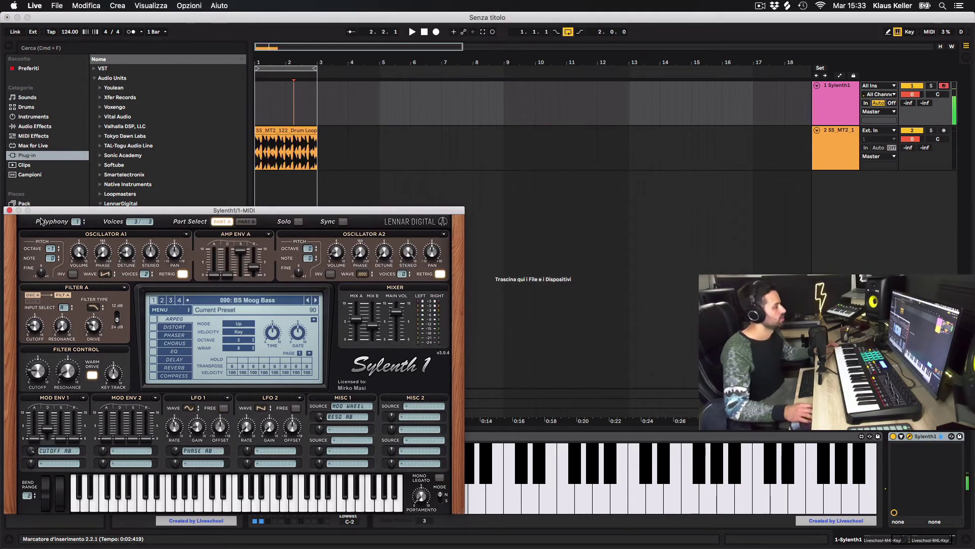
click(9, 210)
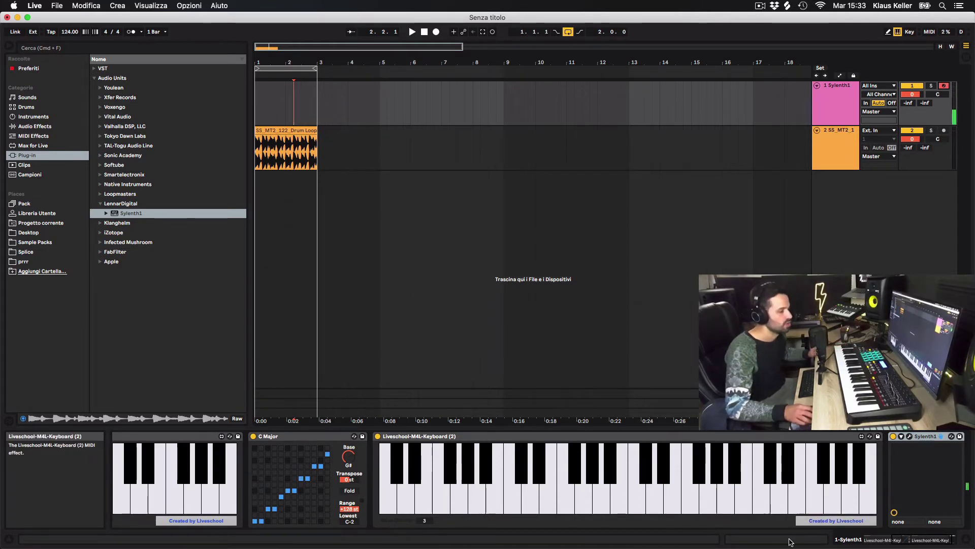
drag(875, 539, 830, 540)
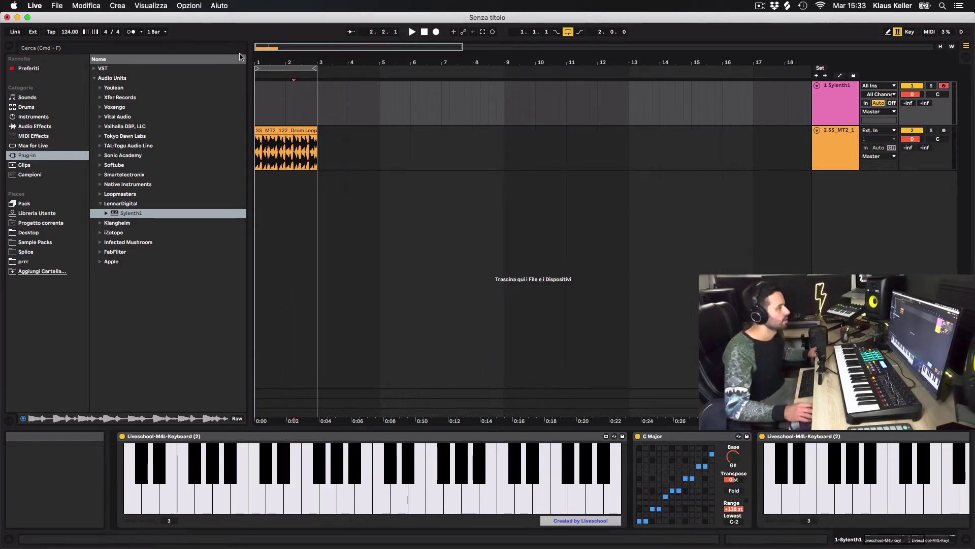
click(966, 57)
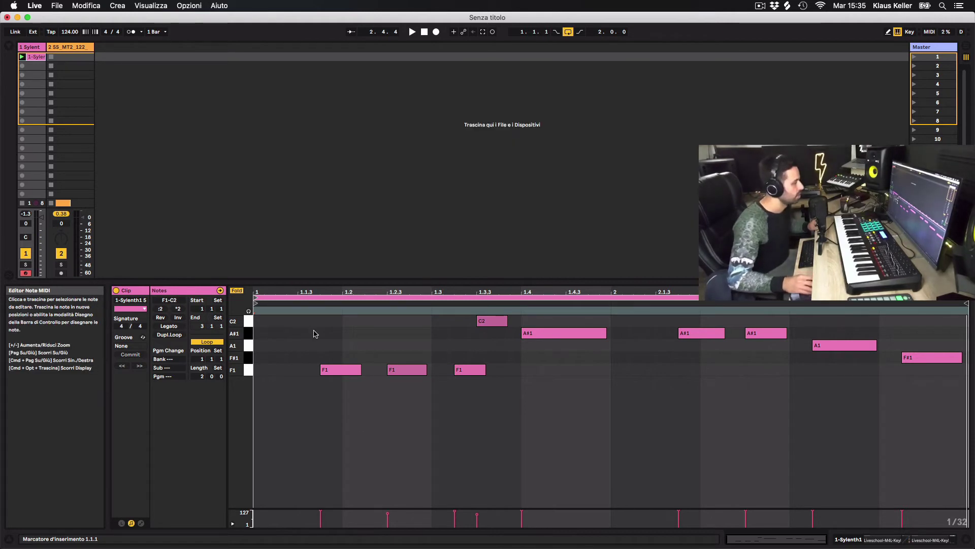
Move the first F1 note of the Sylenth1 clip to 1.1.3 and adjust the A1 note during playback
drag(343, 376, 329, 374)
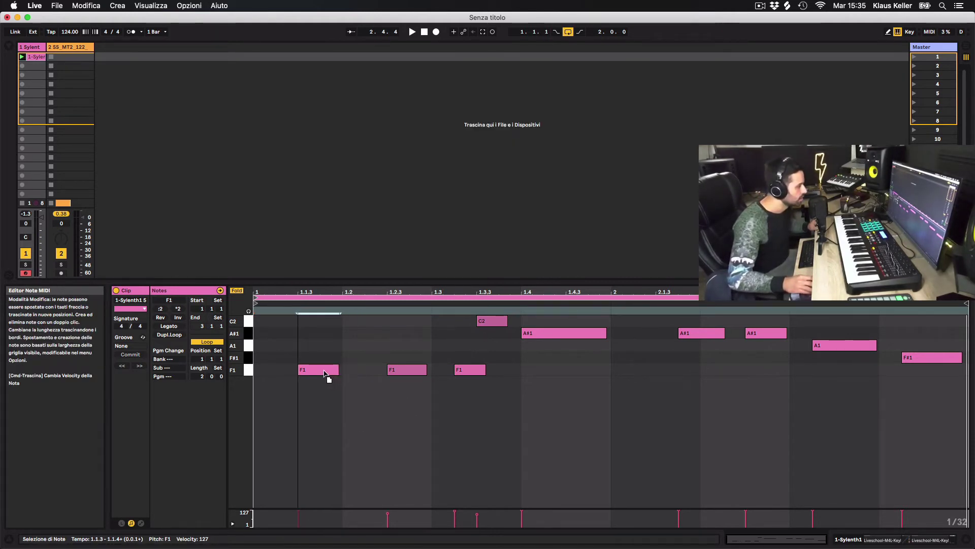
mouse_move(475, 375)
mouse_down()
mouse_move(456, 375)
mouse_move(478, 376)
mouse_up()
key(space)
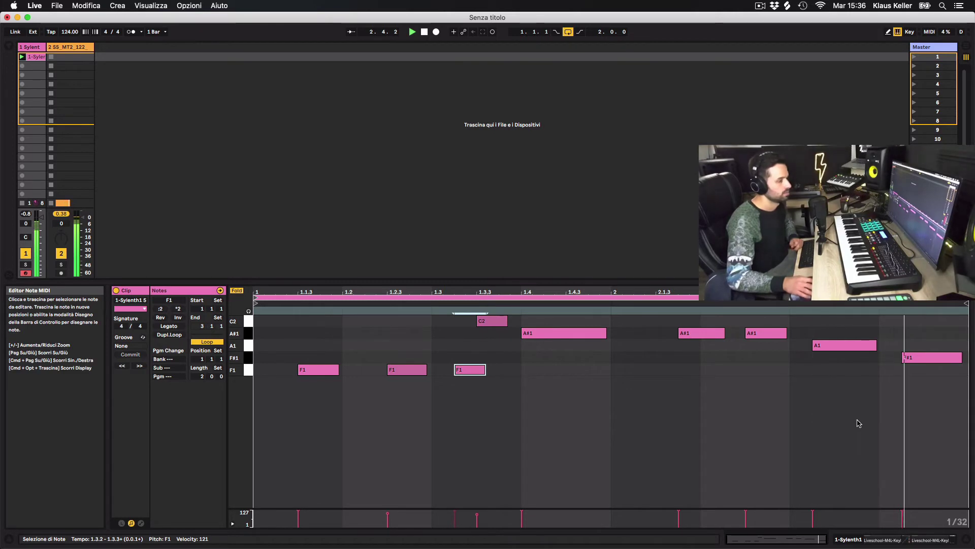
drag(858, 346, 875, 351)
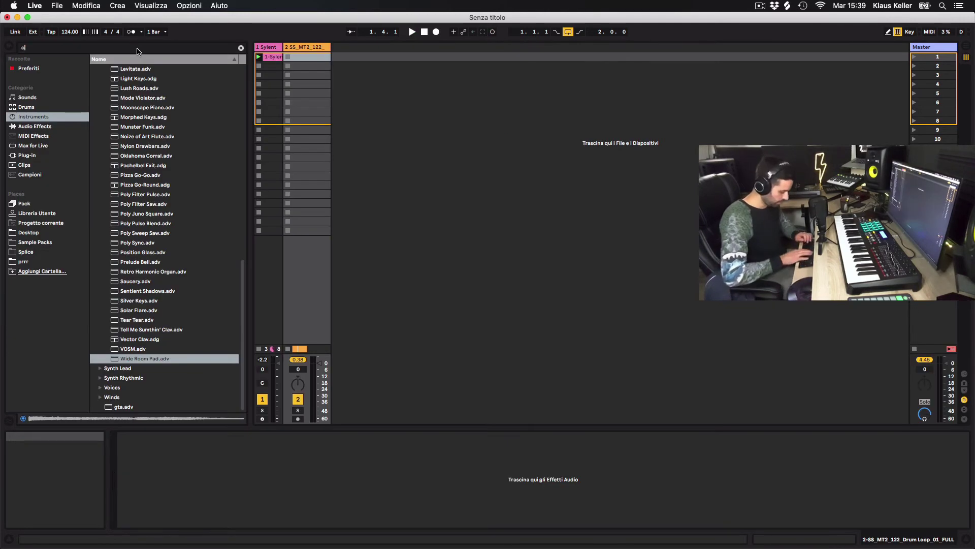
Search the instruments for "chord" and add the Afterfade Chord preset from Wavetable's Synth Lead folder as a new track
text(hord)
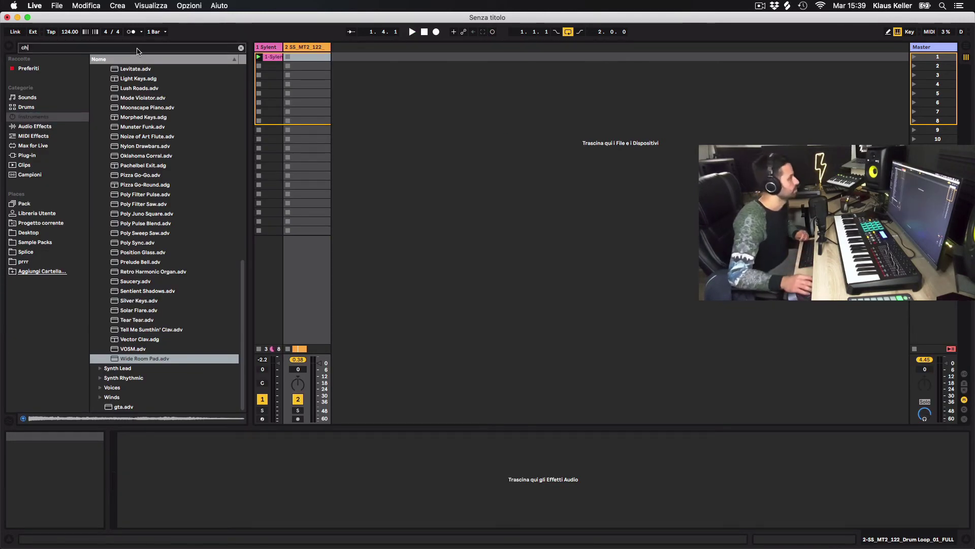
click(127, 148)
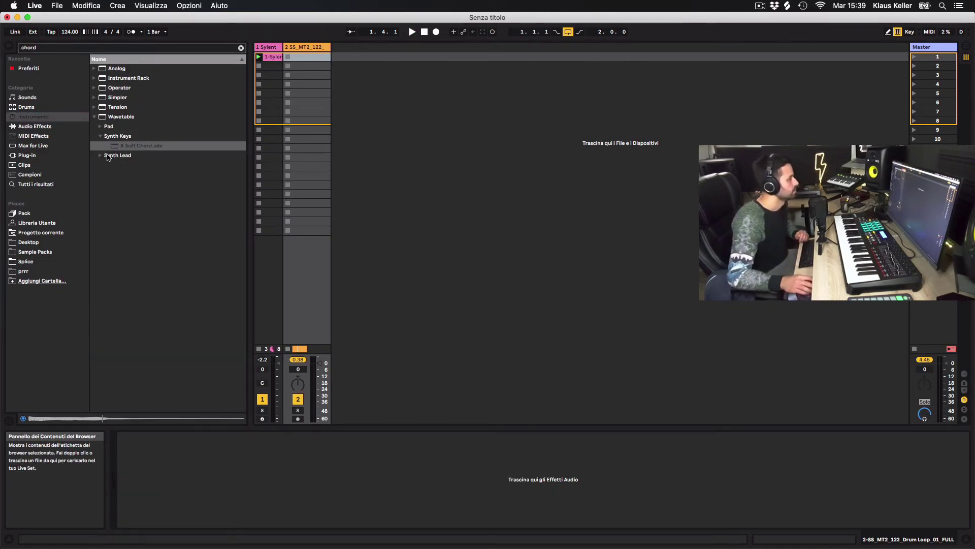
key(Down)
drag(124, 157, 356, 60)
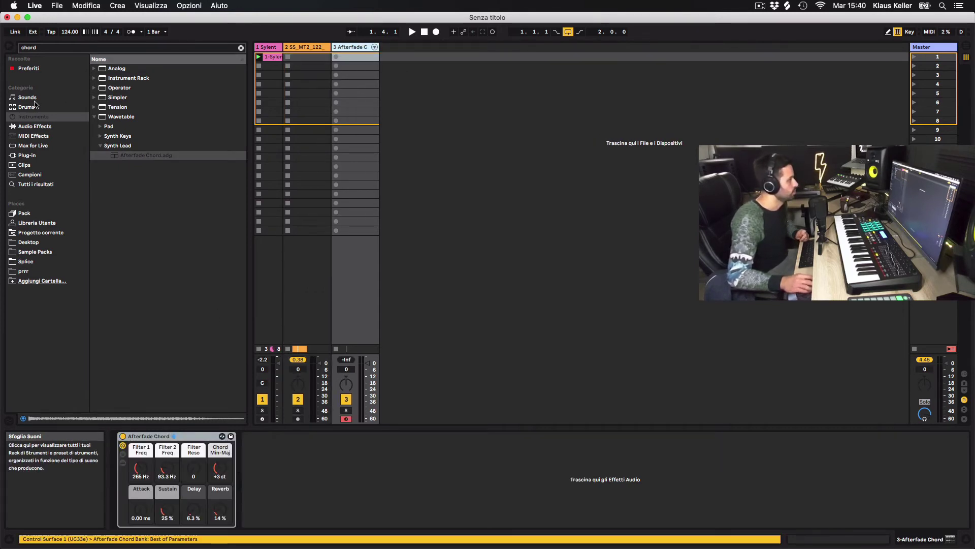
Clear the browser search, add the C Major scale preset to the Afterfade Chord track and set its Base to G#
click(33, 135)
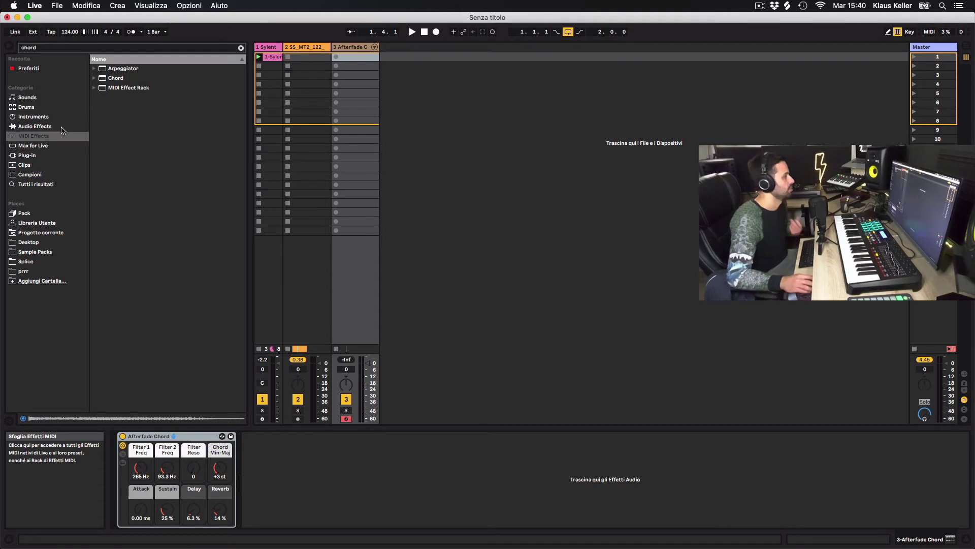
click(241, 47)
scroll(141, 222, down, 3)
drag(123, 141, 345, 87)
drag(225, 446, 265, 458)
Set the Afterfade Chord macros to Filter 1 Freq 109 Hz, Filter 2 Freq 45.4 Hz, Sustain 0.0 % and Delay 7.9 %
click(265, 467)
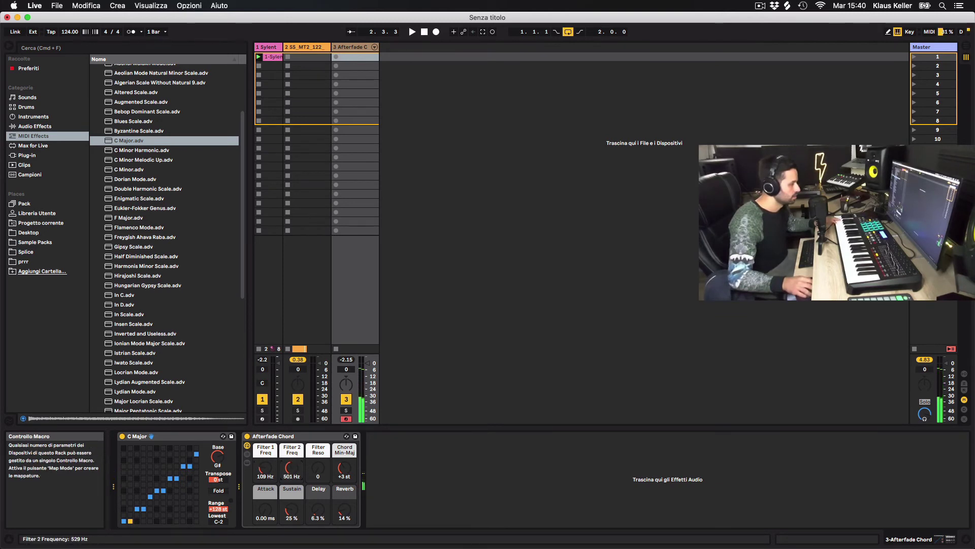
drag(291, 468, 344, 475)
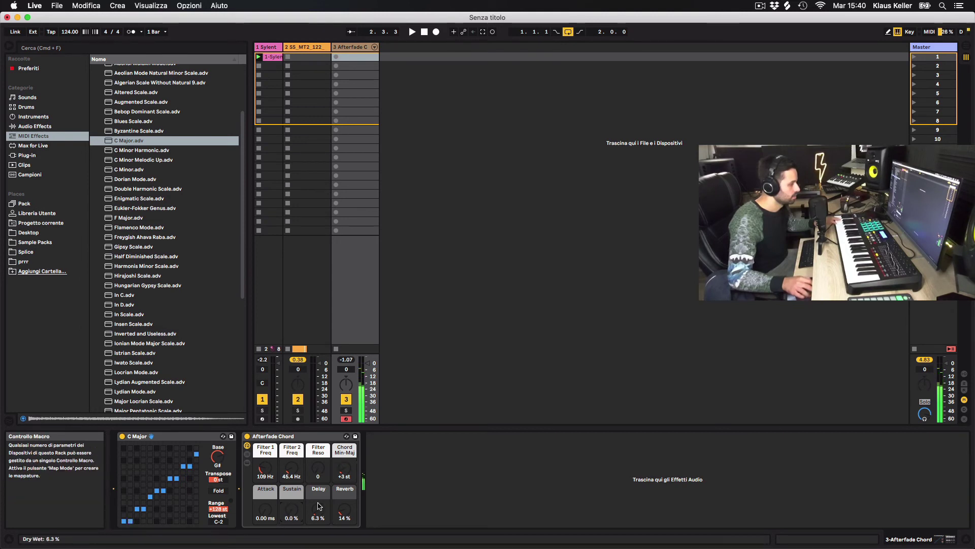
mouse_move(318, 508)
mouse_down()
mouse_move(318, 491)
mouse_move(319, 516)
mouse_up()
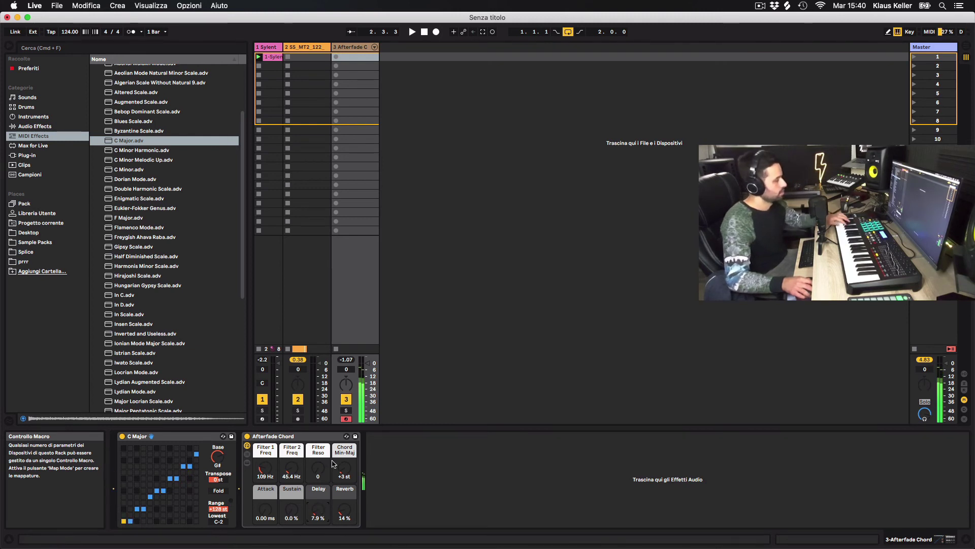
Reveal the chain and devices inside the Afterfade Chord rack and turn off the Sub oscillator of After Fade
click(247, 454)
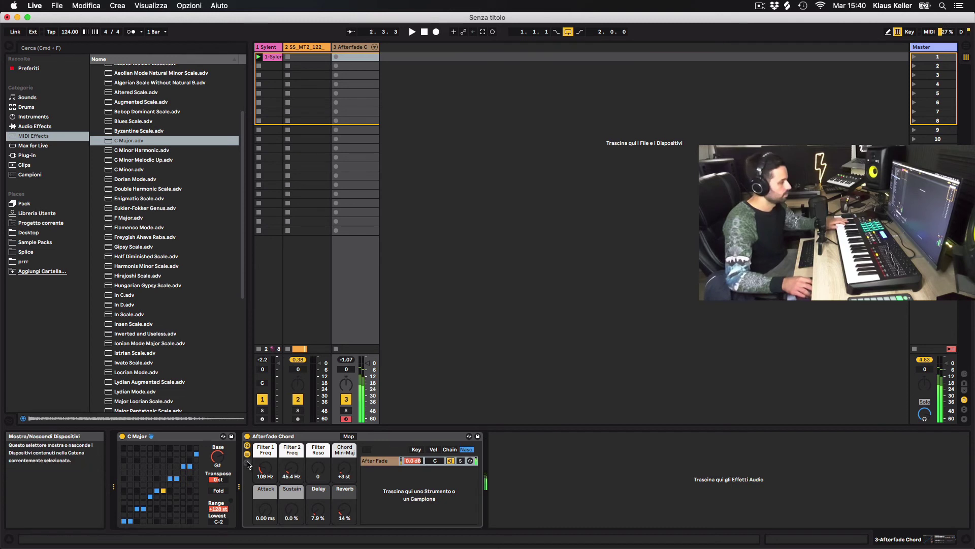
click(247, 463)
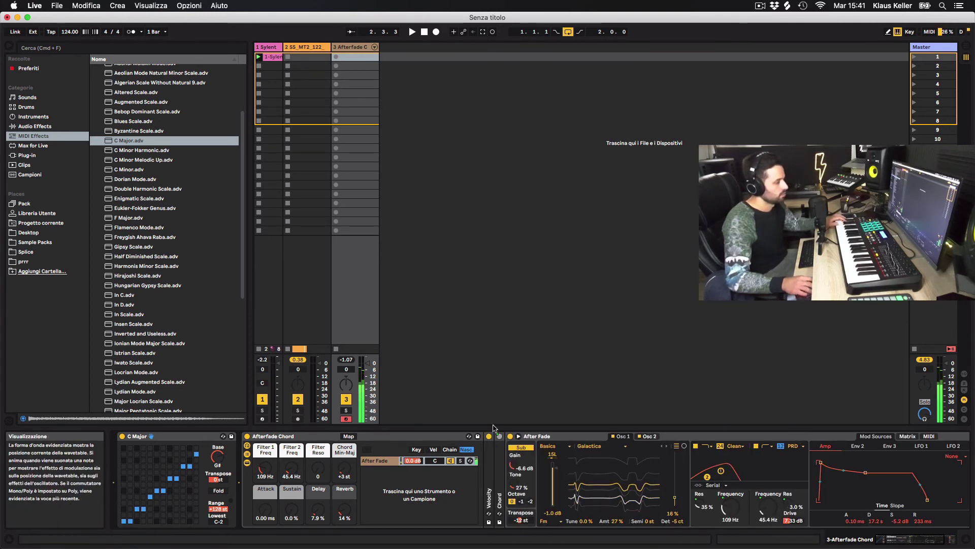
click(523, 446)
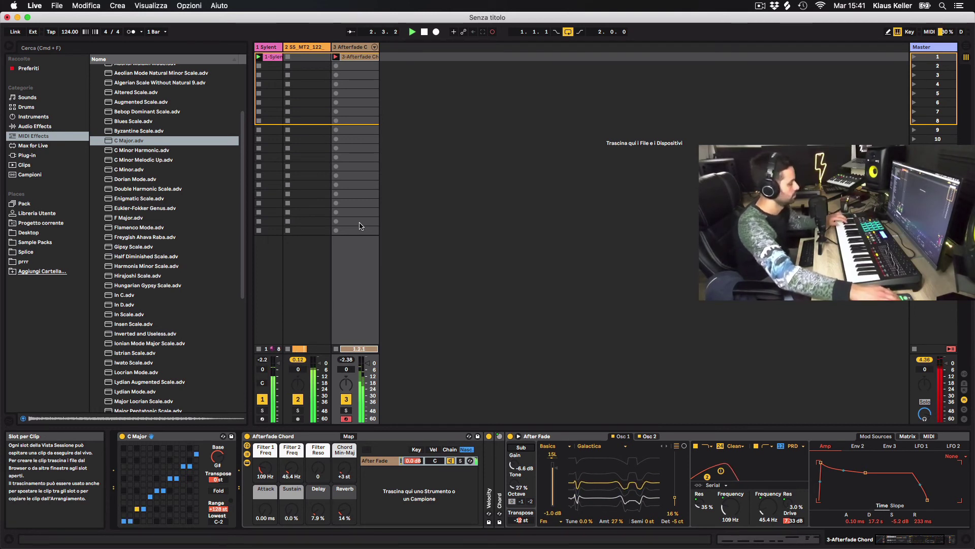
Delete the A1 note from the recorded Afterfade Chord clip and return to that track's devices
click(367, 66)
double_click(367, 58)
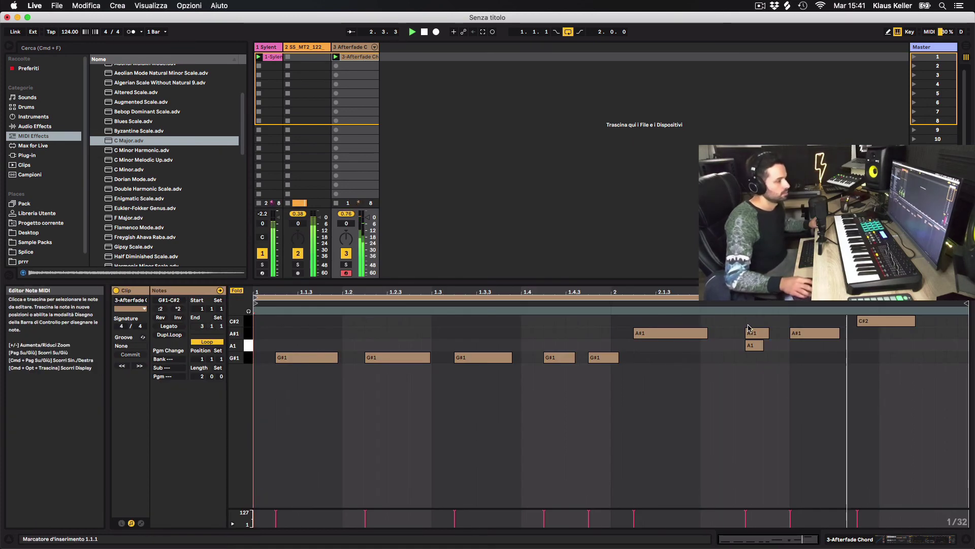
click(755, 345)
key(Delete)
double_click(354, 47)
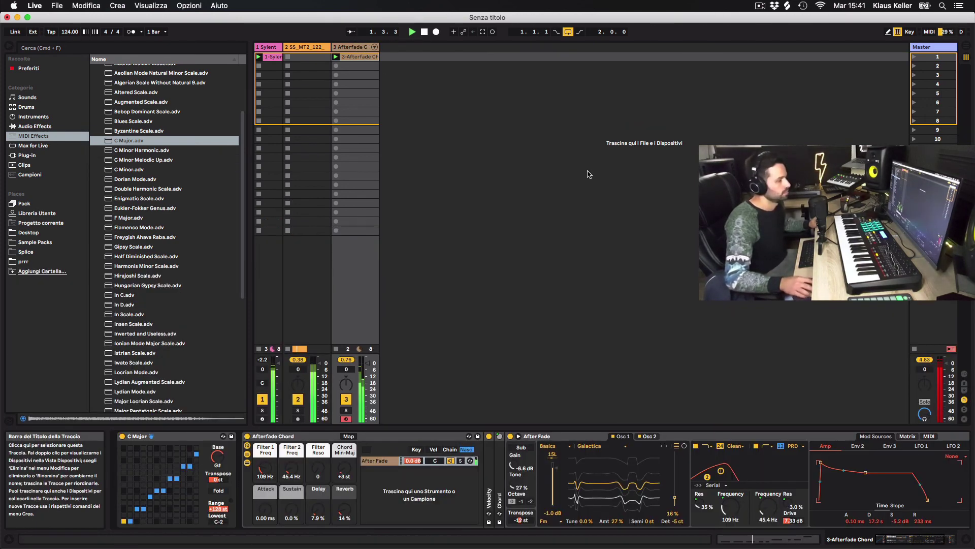